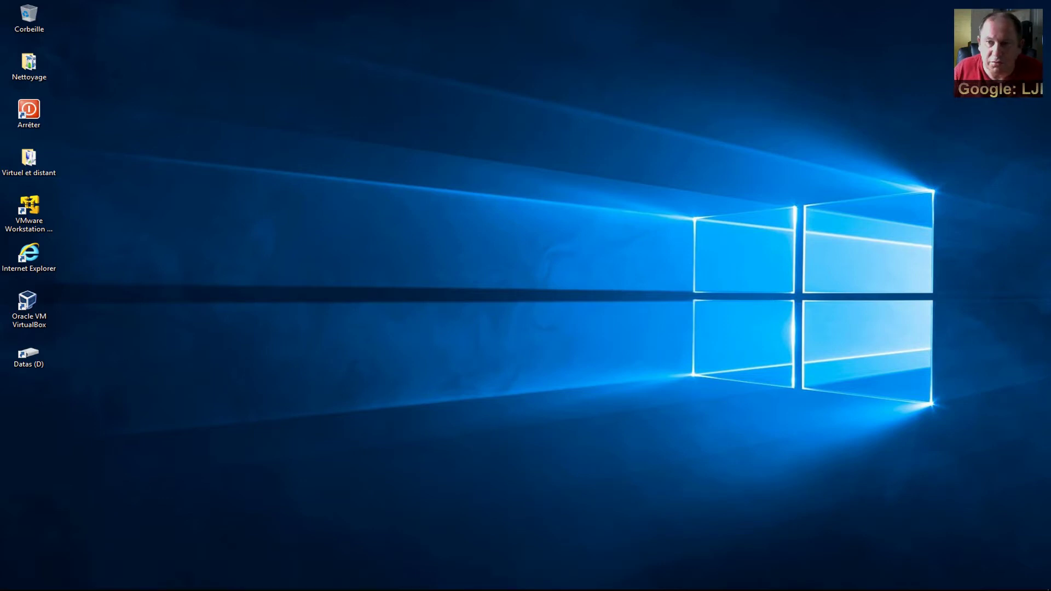
Launch Internet Explorer, close the Microsoft welcome tab and the Google default search prompt, and widen the browser window
left_click(33, 260)
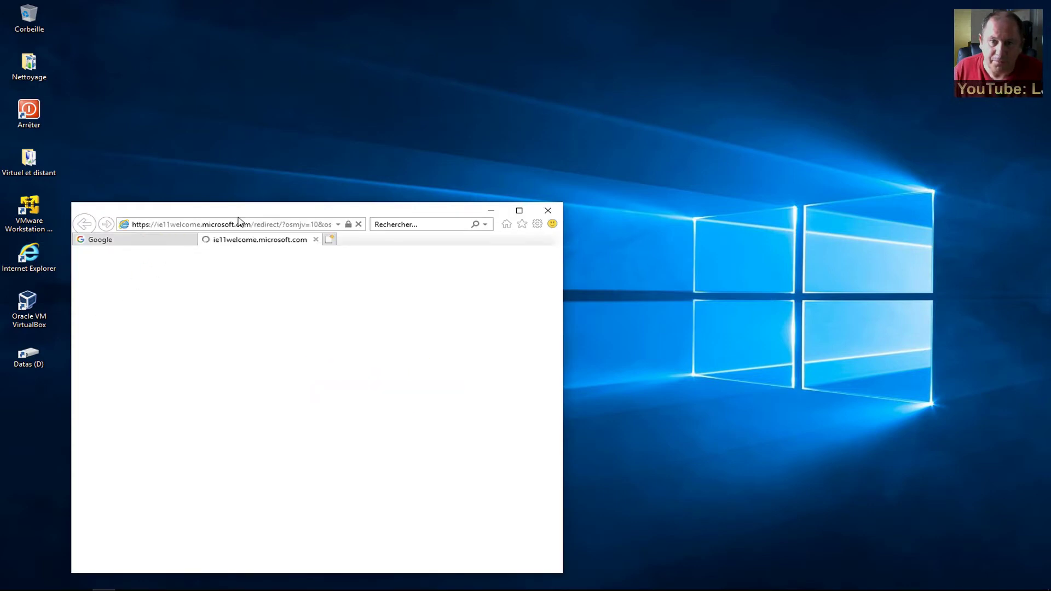
left_click_drag(241, 215, 458, 125)
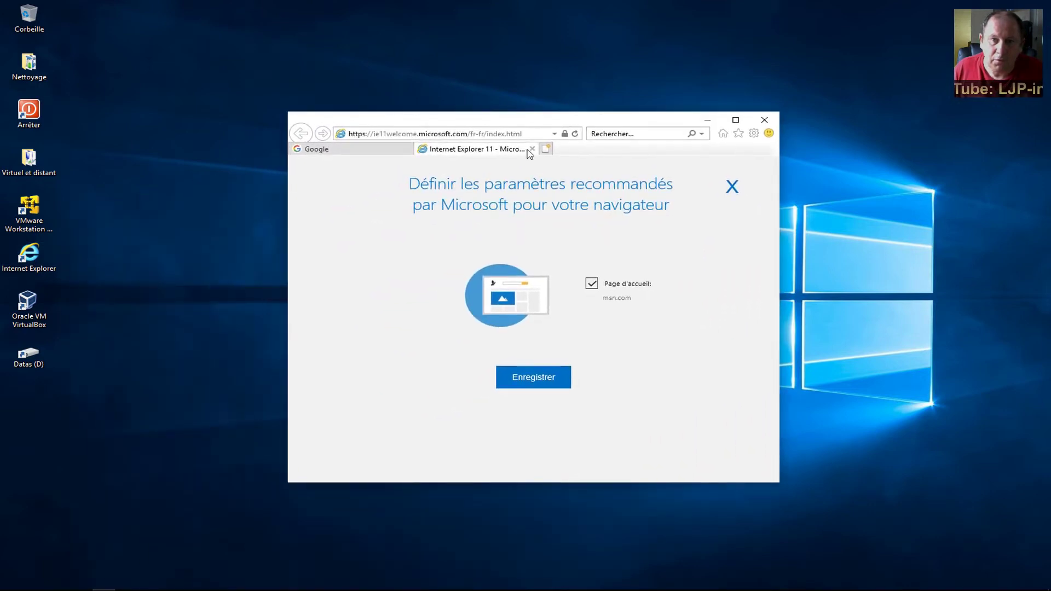
left_click(532, 148)
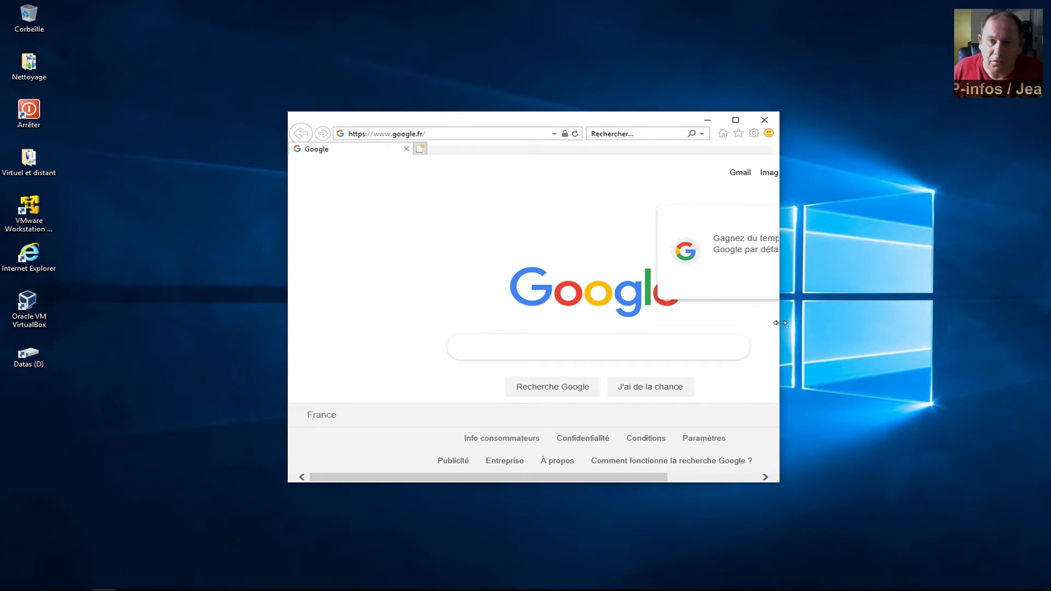
left_click_drag(779, 327, 986, 348)
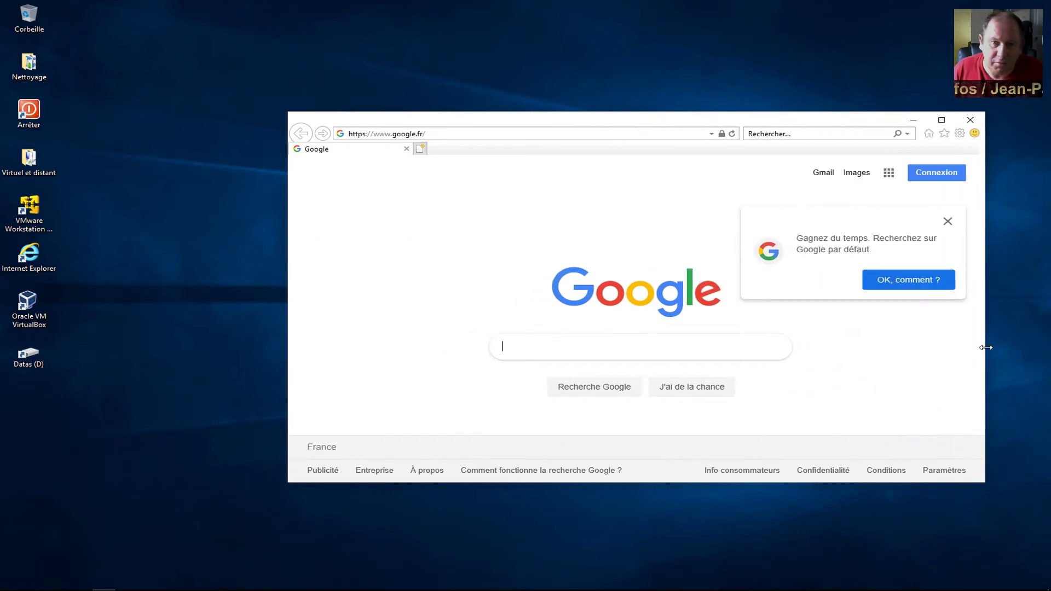
left_click(948, 221)
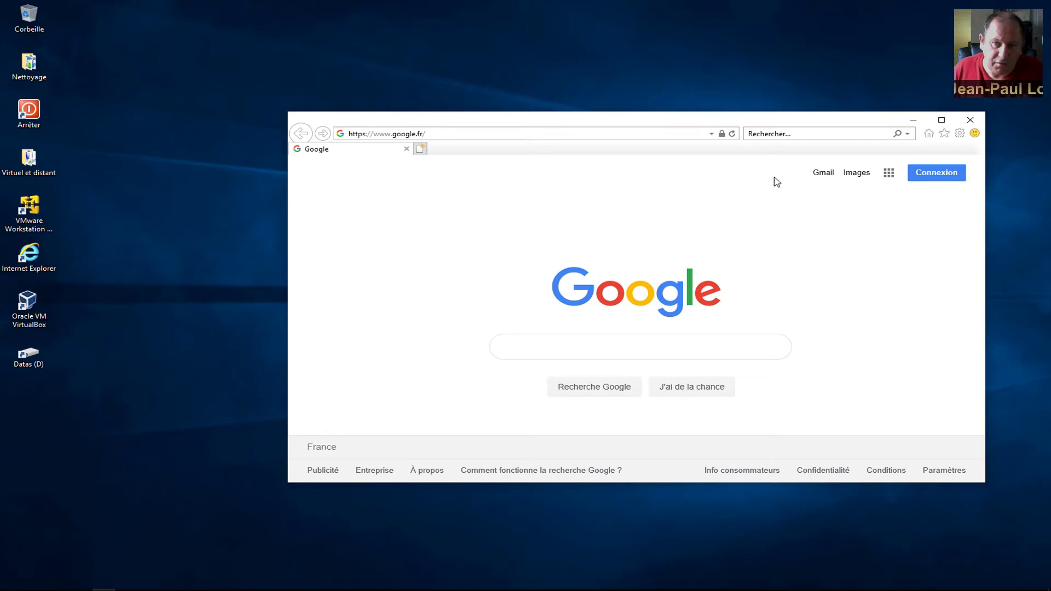
In the Internet options, enable deleting the browsing history when quitting the browser
left_click(960, 134)
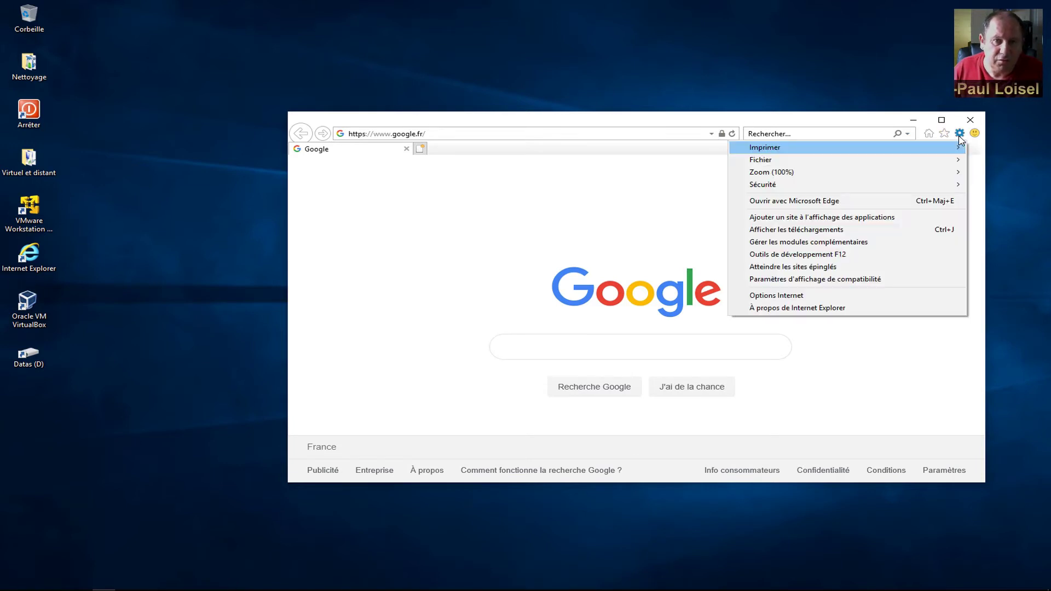
left_click(855, 295)
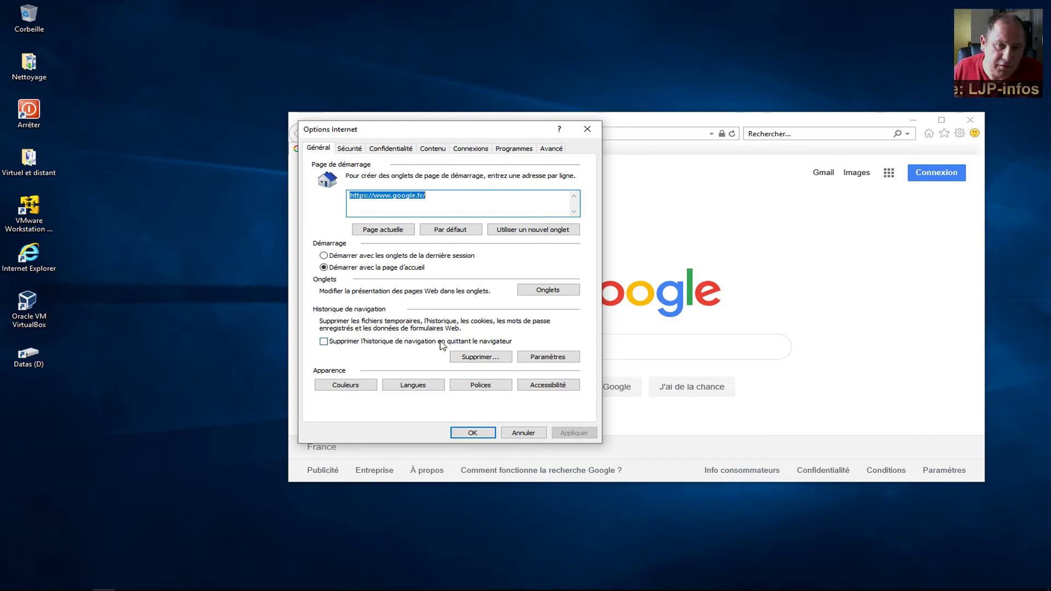
left_click(330, 345)
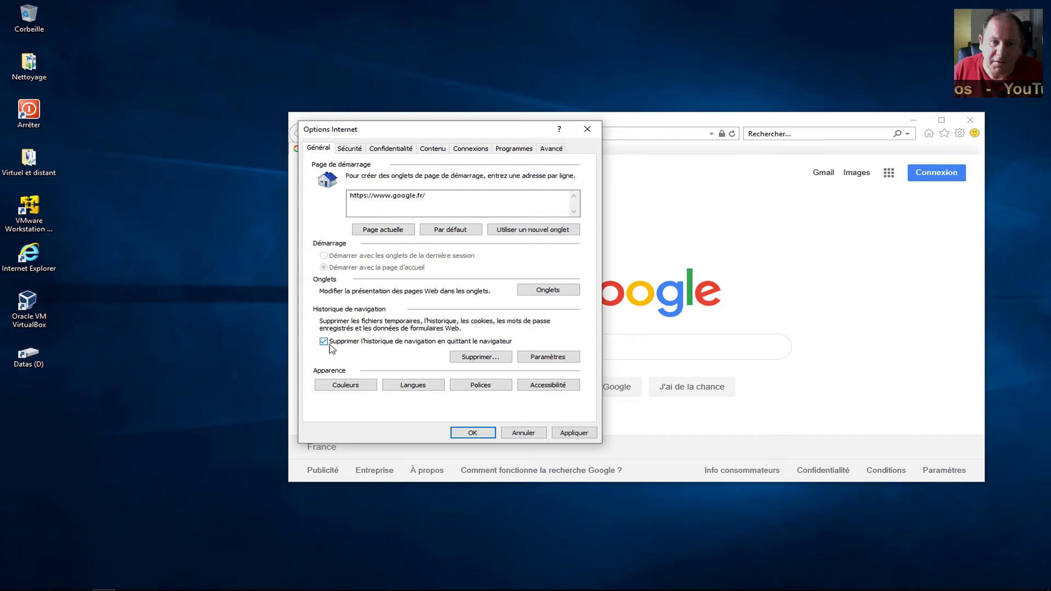
Move the temporary Internet files folder to C:\temp in the website data settings and accept closing the Windows session
left_click(537, 358)
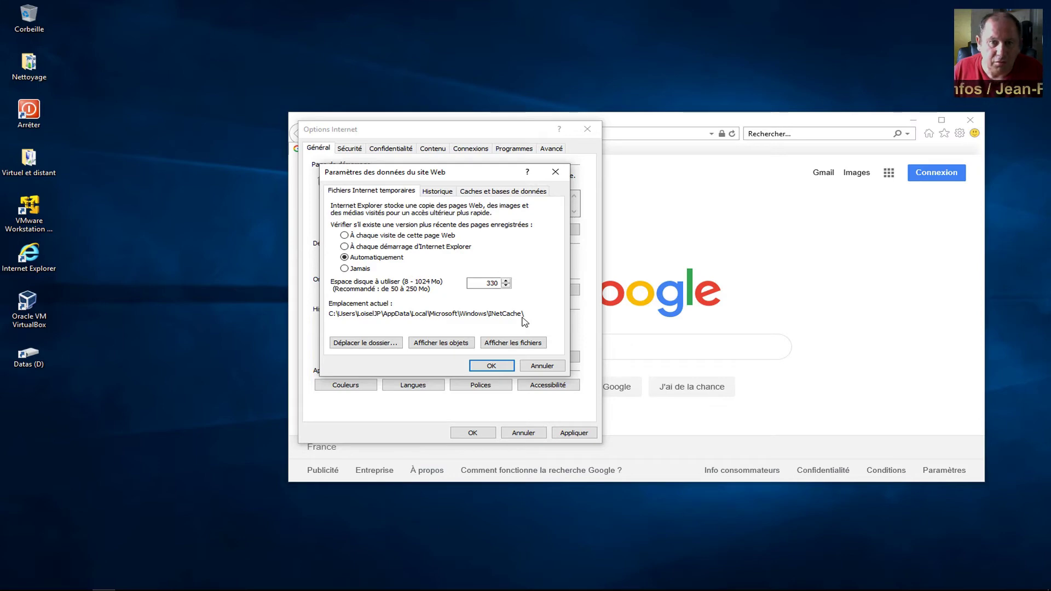
left_click(388, 345)
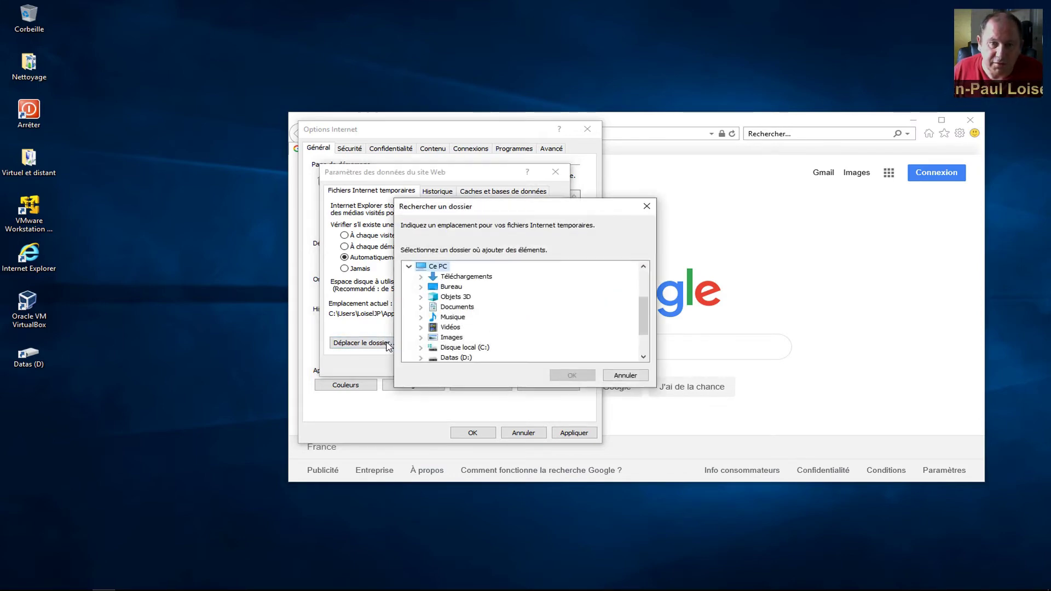
double_click(463, 348)
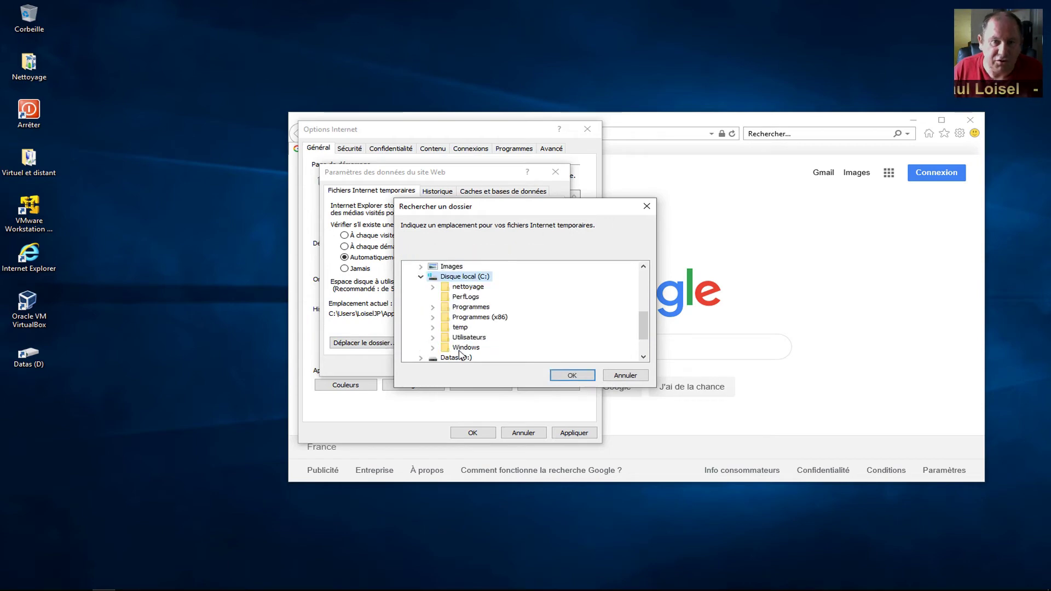
double_click(459, 328)
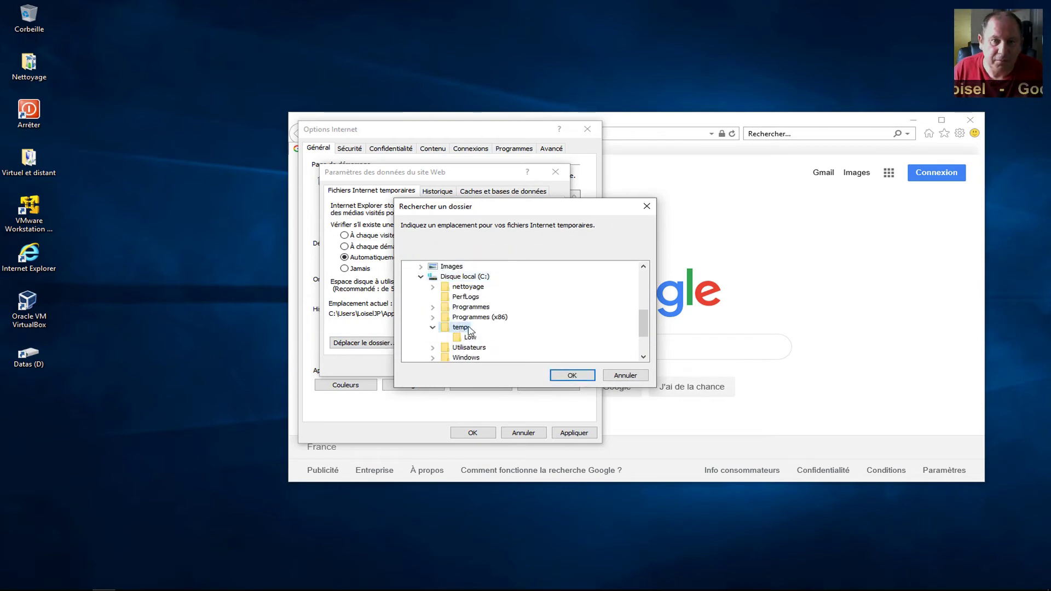
left_click(573, 375)
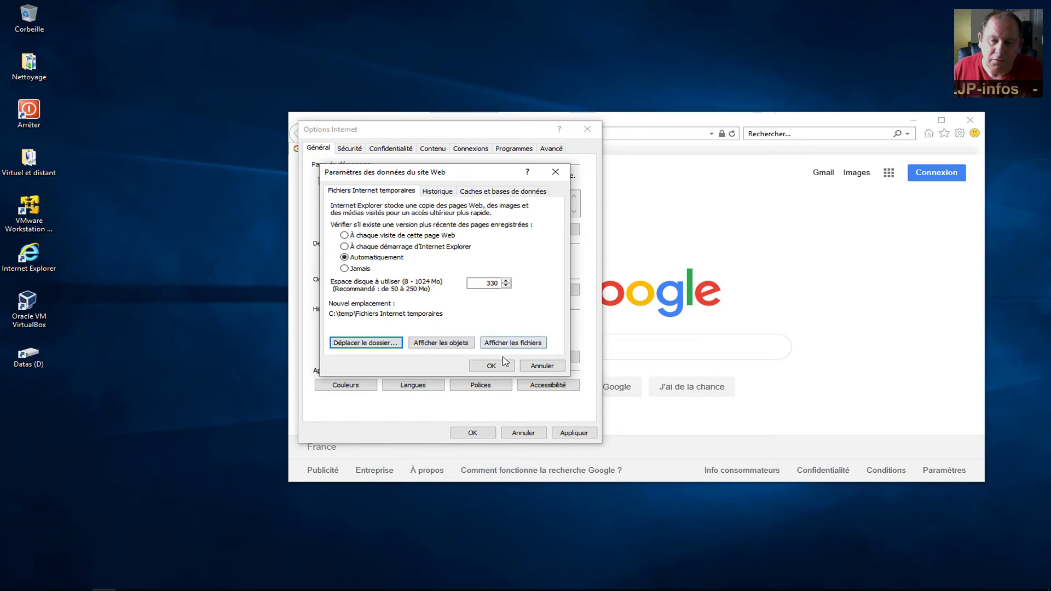
left_click(493, 365)
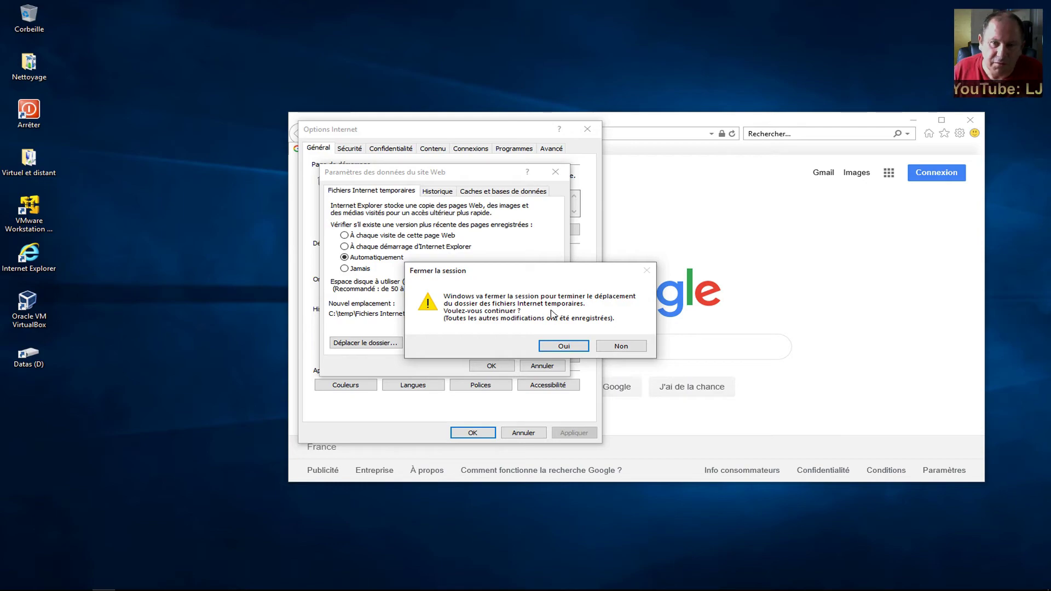
left_click(562, 346)
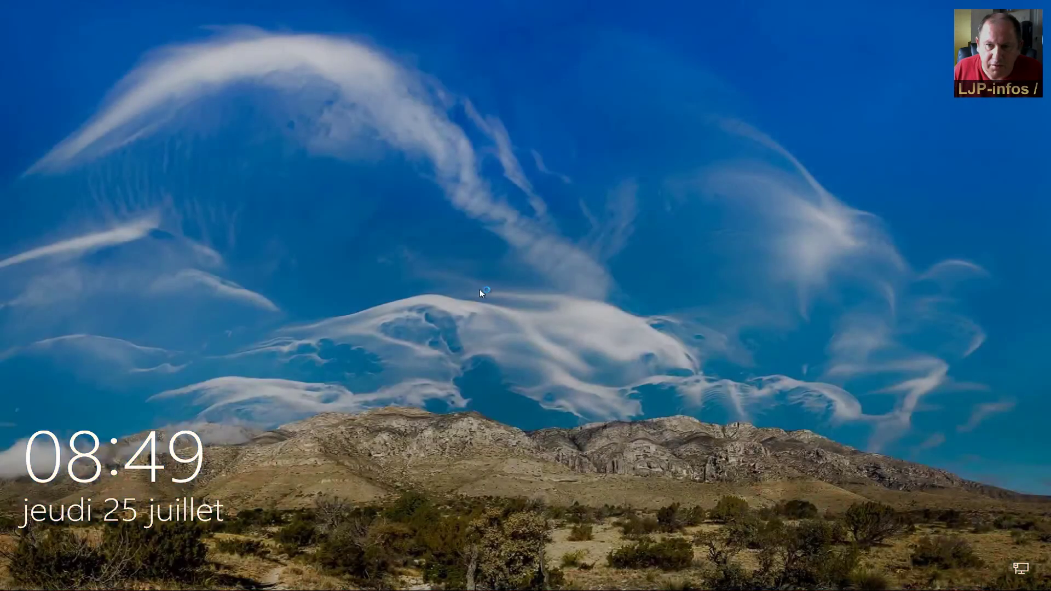
Dismiss the lock screen and sign back in to Windows with the account password
left_click(477, 288)
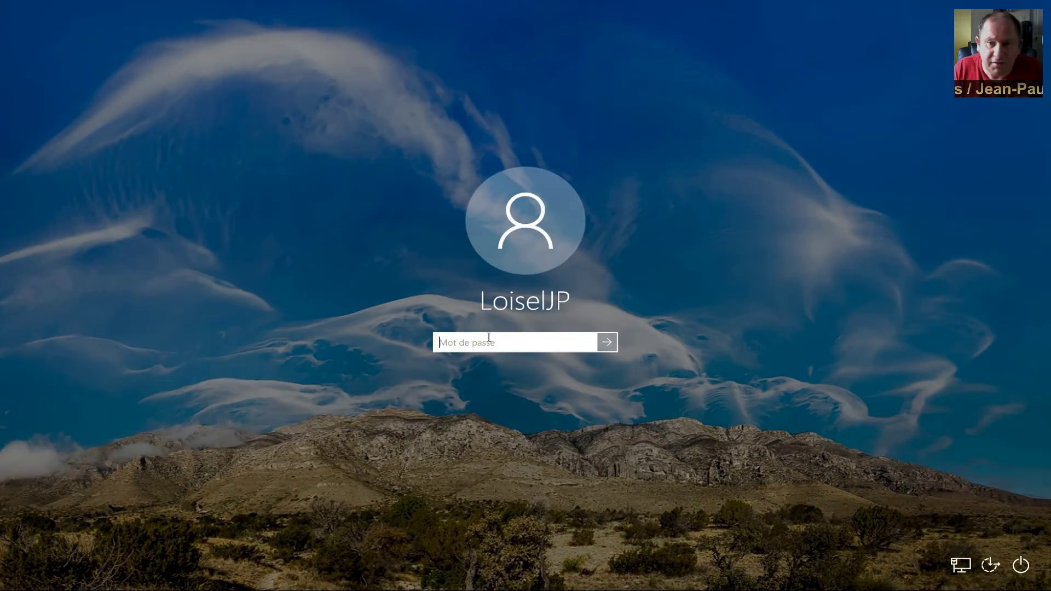
type("•••")
key("Return")
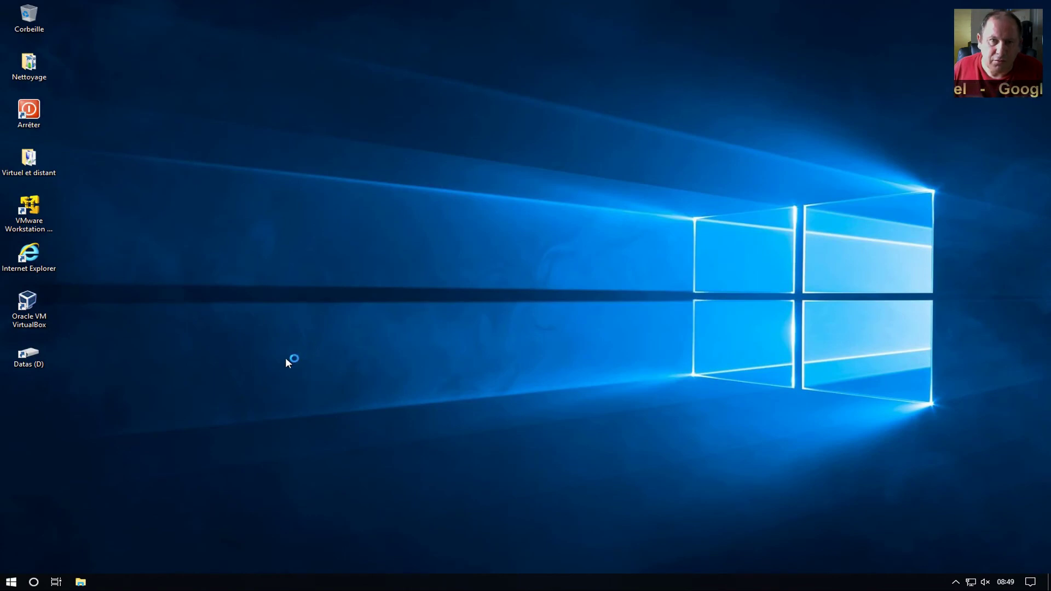
Switch to File Explorer and open the temp folder on local disk C:
left_click(81, 582)
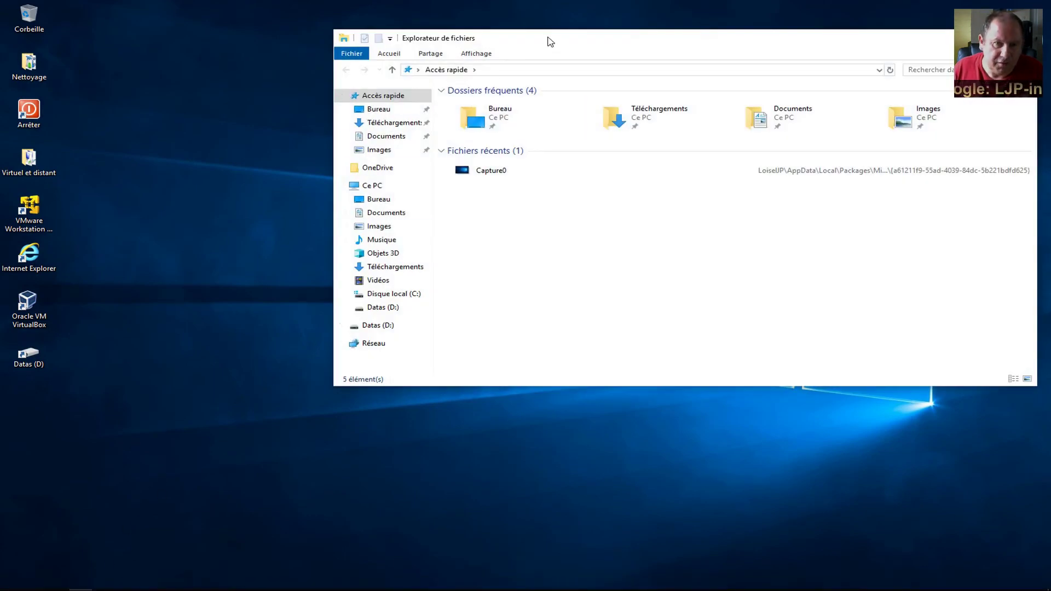
left_click_drag(550, 39, 414, 94)
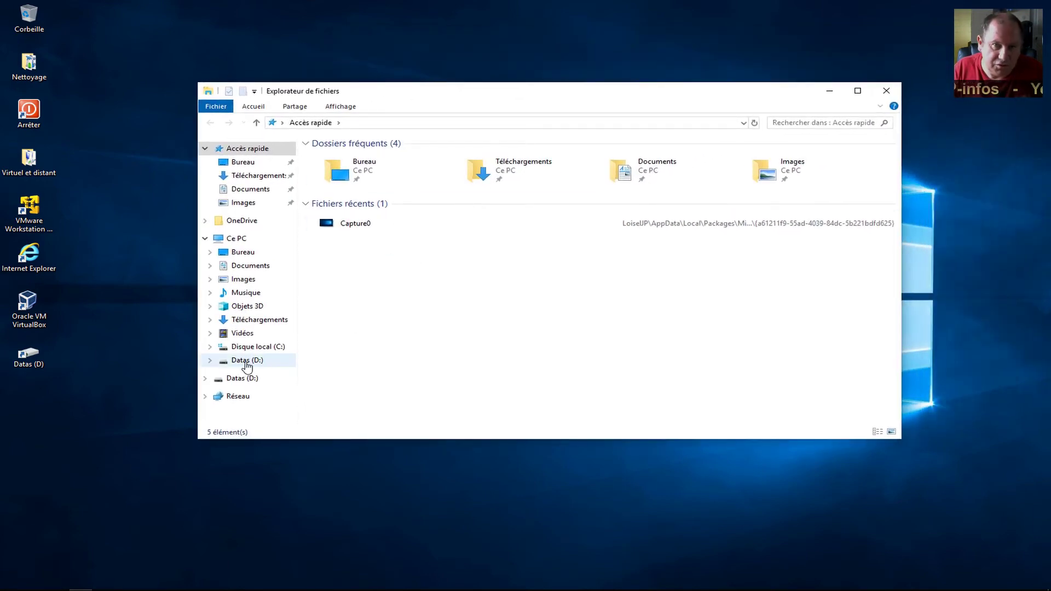
left_click(258, 349)
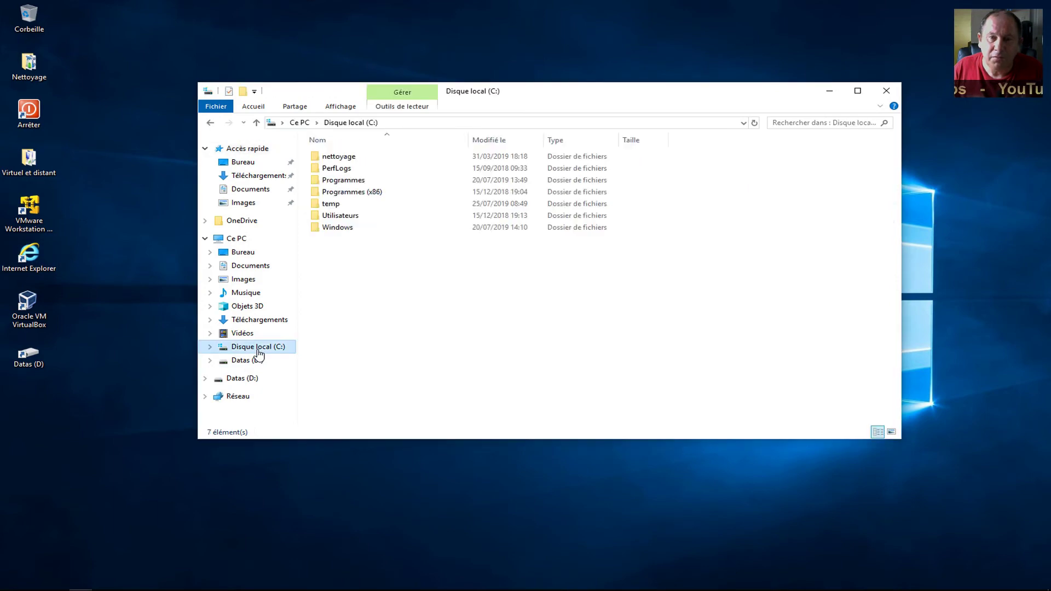
double_click(323, 206)
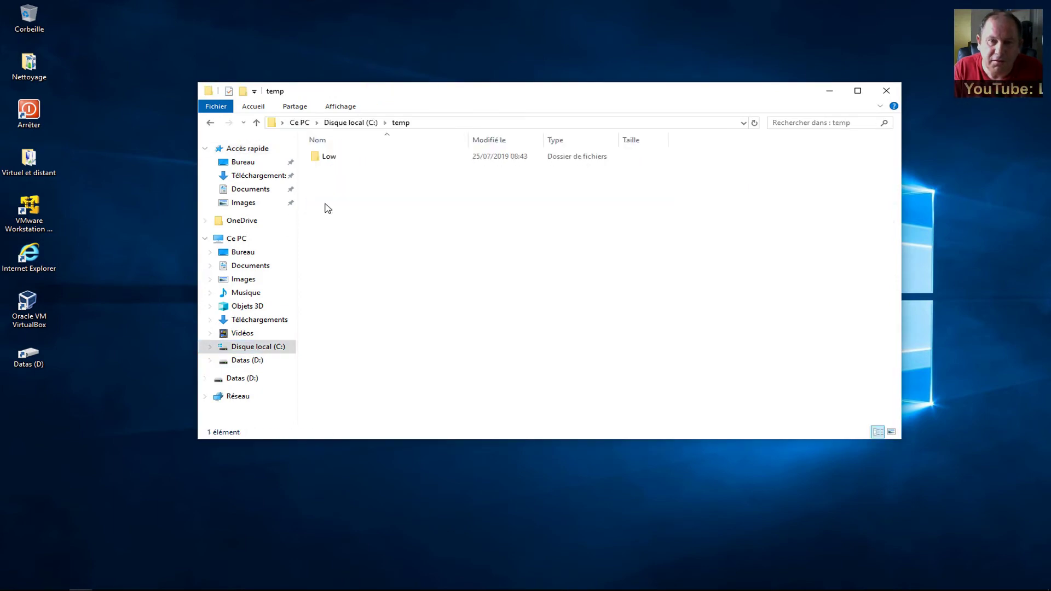
Show hidden items in the temp folder and open the IE subfolder of Fichiers Internet temporaires
left_click(339, 109)
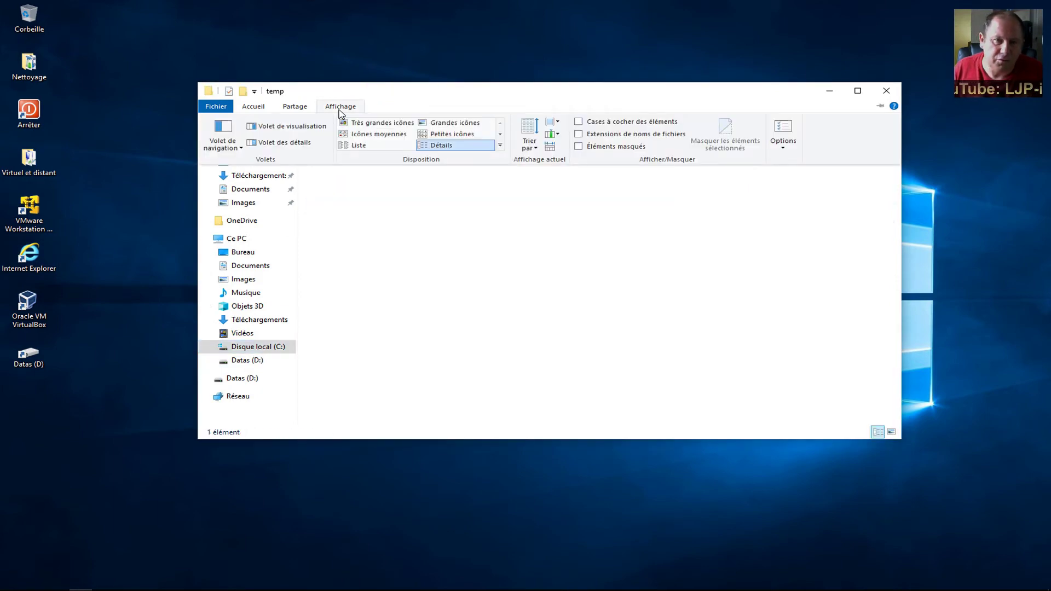
left_click(577, 147)
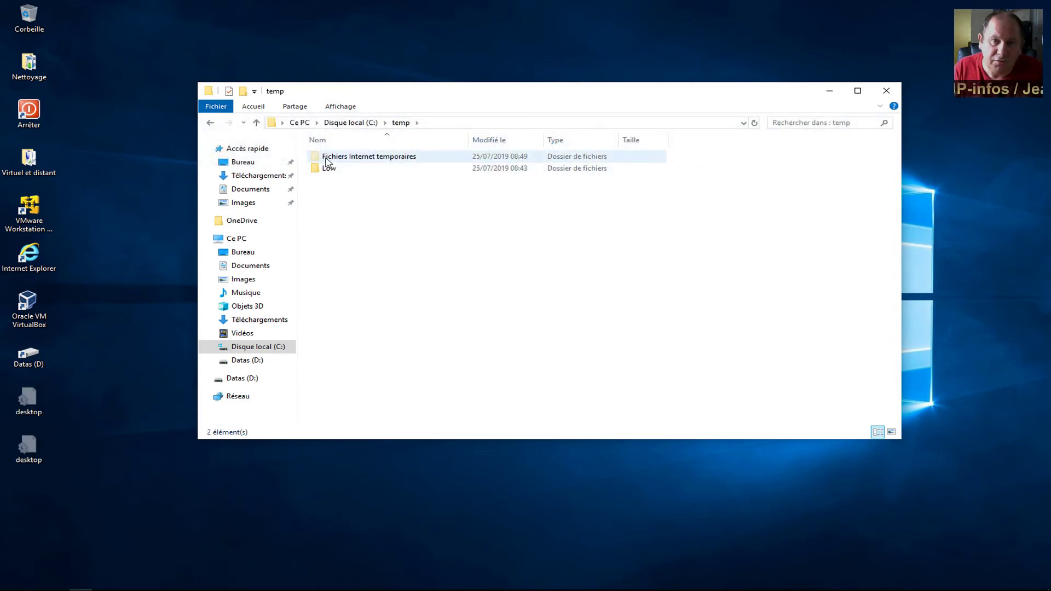
double_click(371, 162)
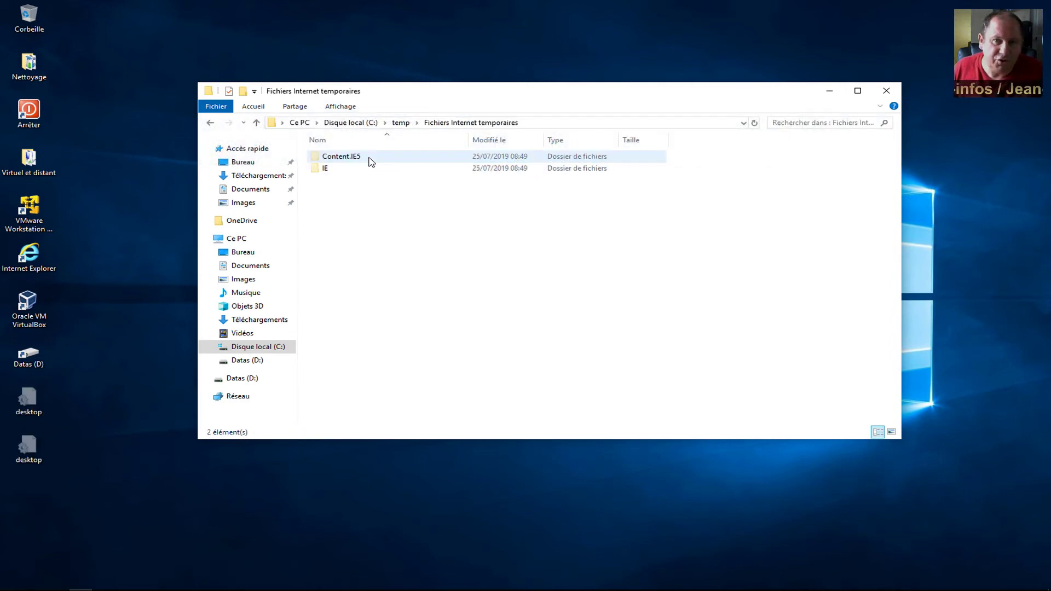
double_click(320, 169)
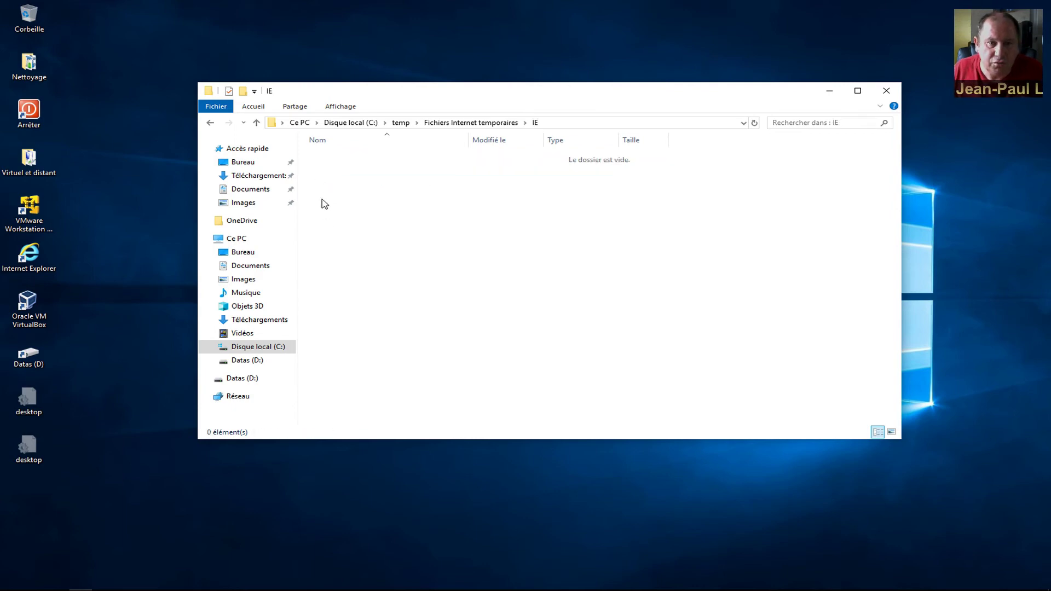
Keep the IE folder in view while launching Internet Explorer to check for new cache files, and close the browser
left_click_drag(524, 92, 607, 44)
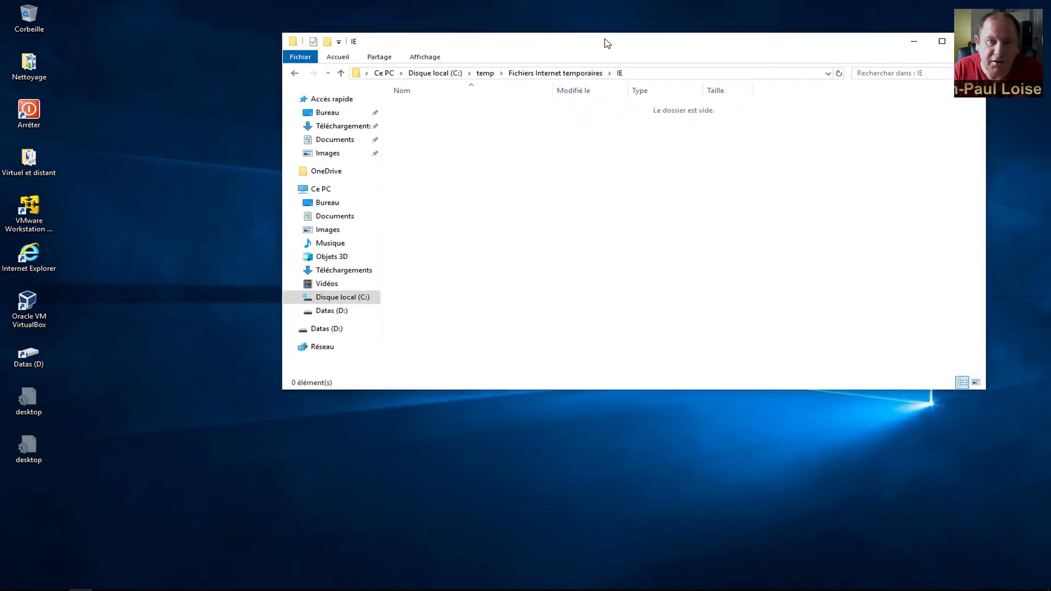
double_click(31, 256)
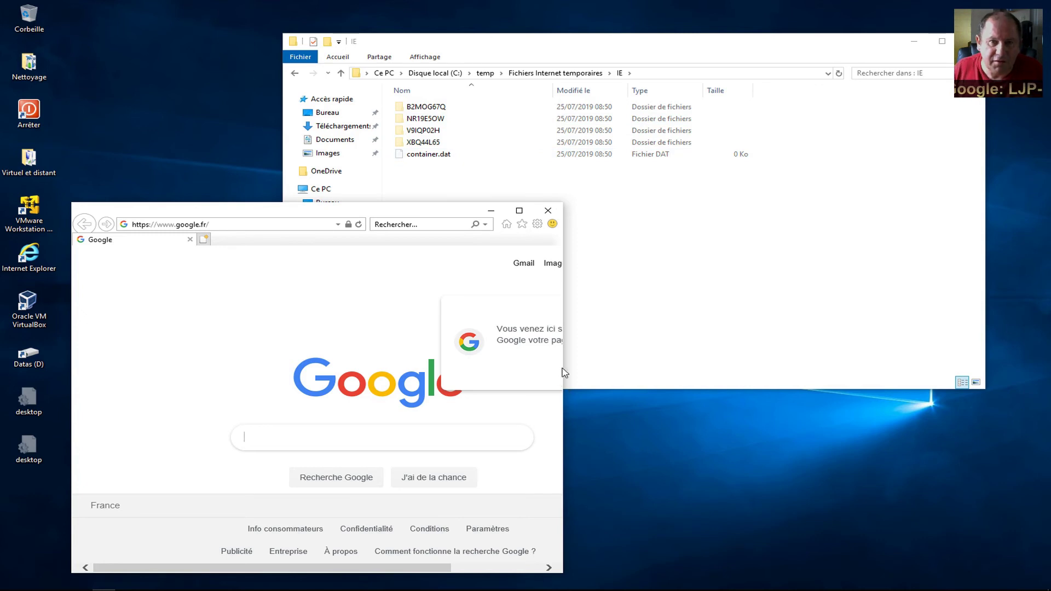
left_click(547, 210)
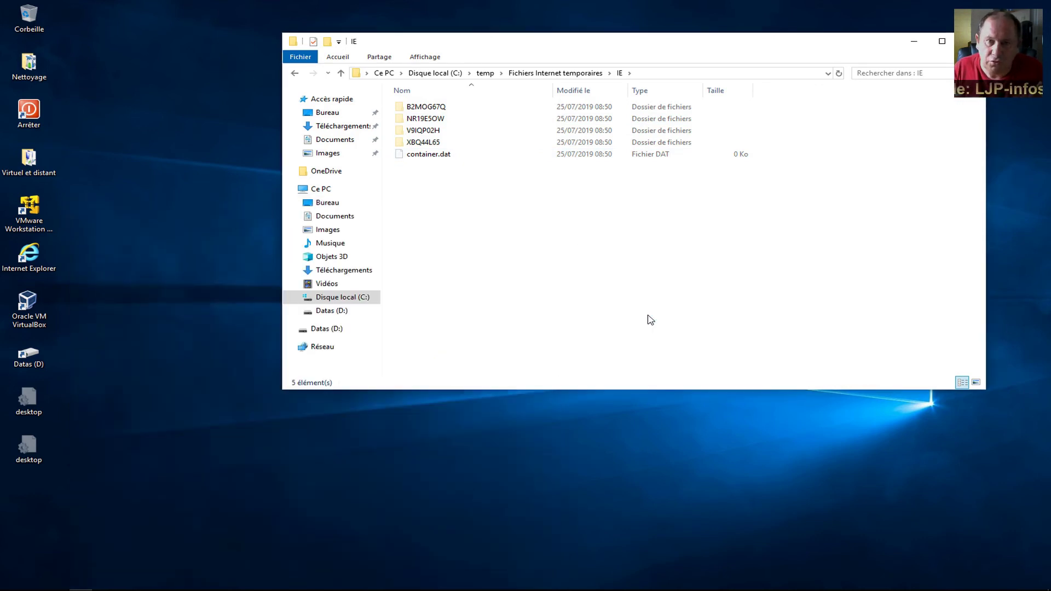
Return to the temp folder, turn off the display of hidden items, and close File Explorer
left_click(538, 77)
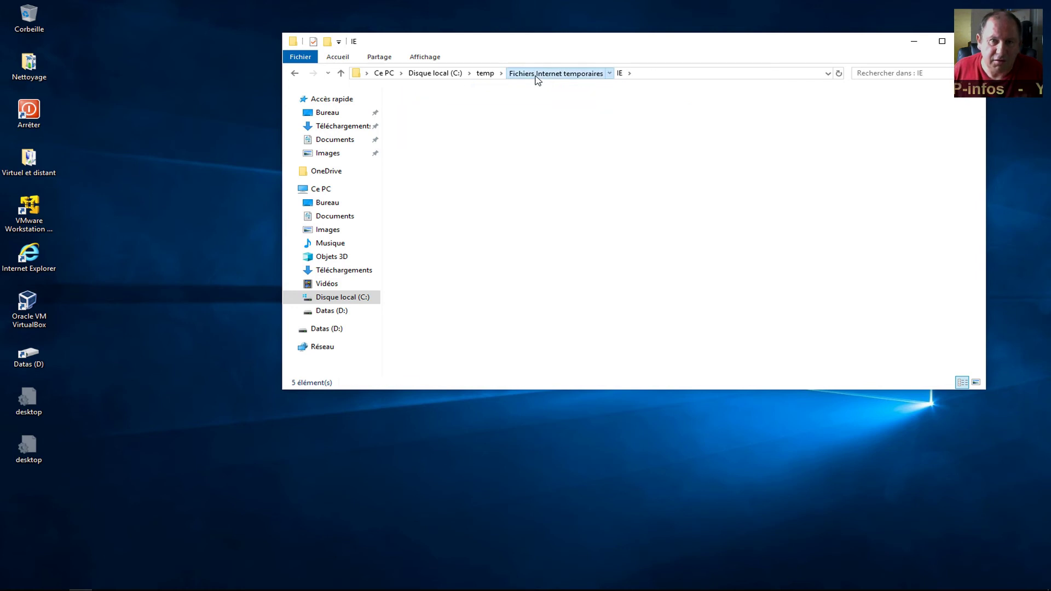
left_click(485, 73)
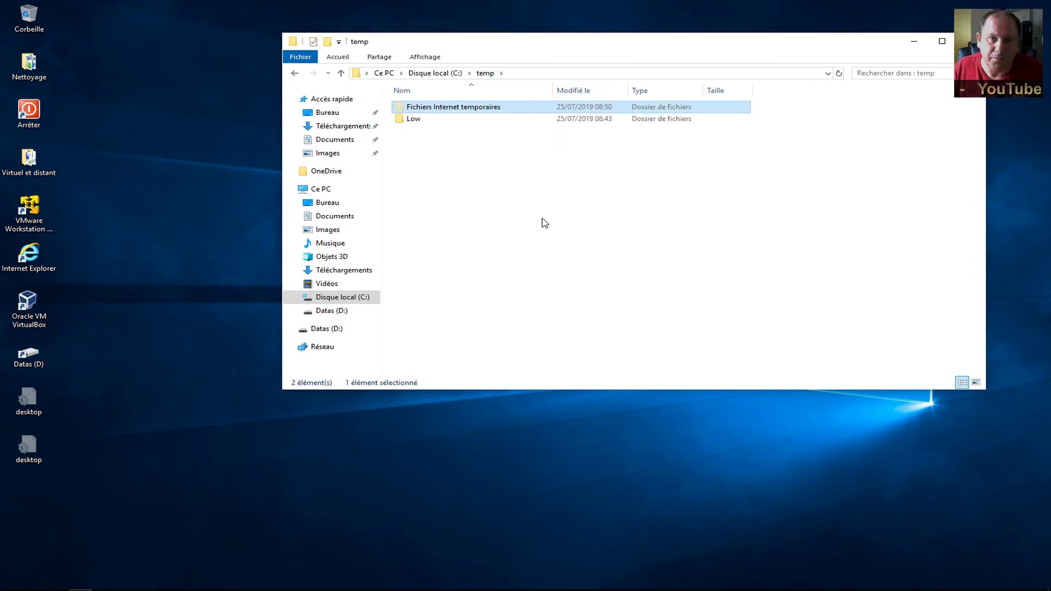
left_click(424, 57)
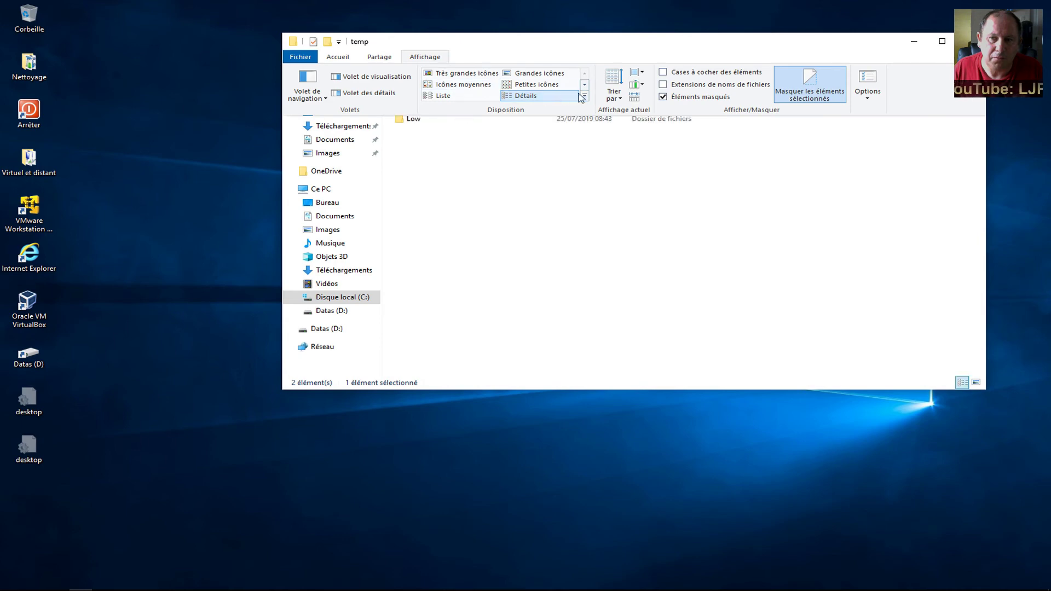
left_click(695, 98)
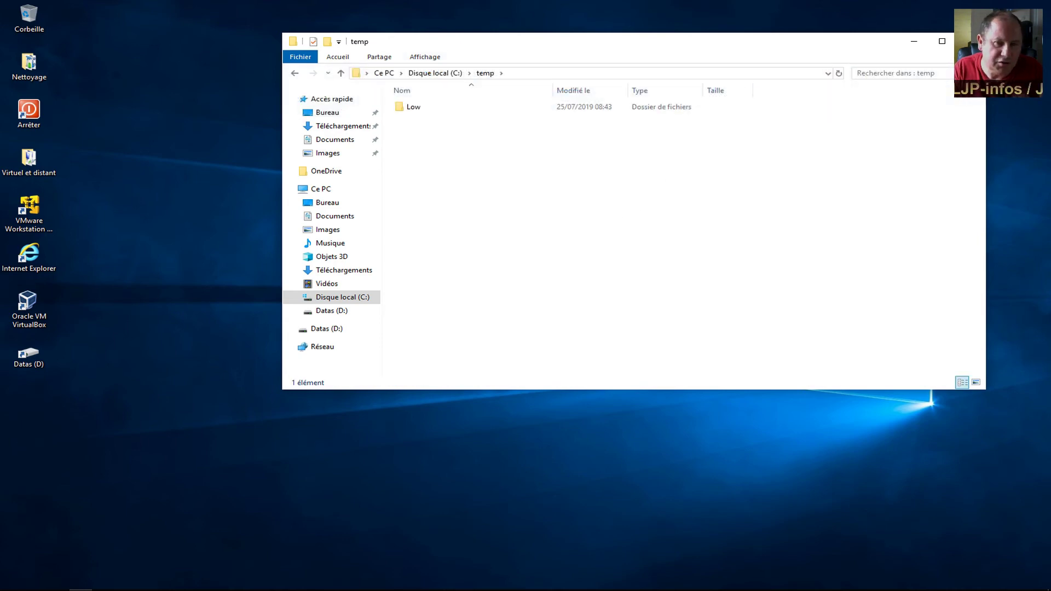
left_click(973, 41)
left_click(784, 130)
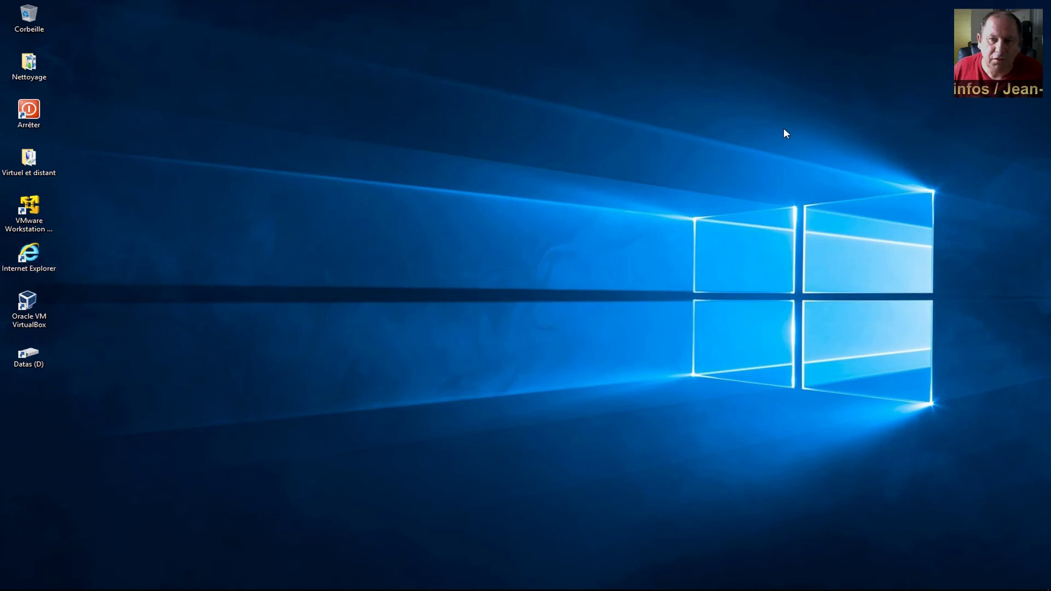